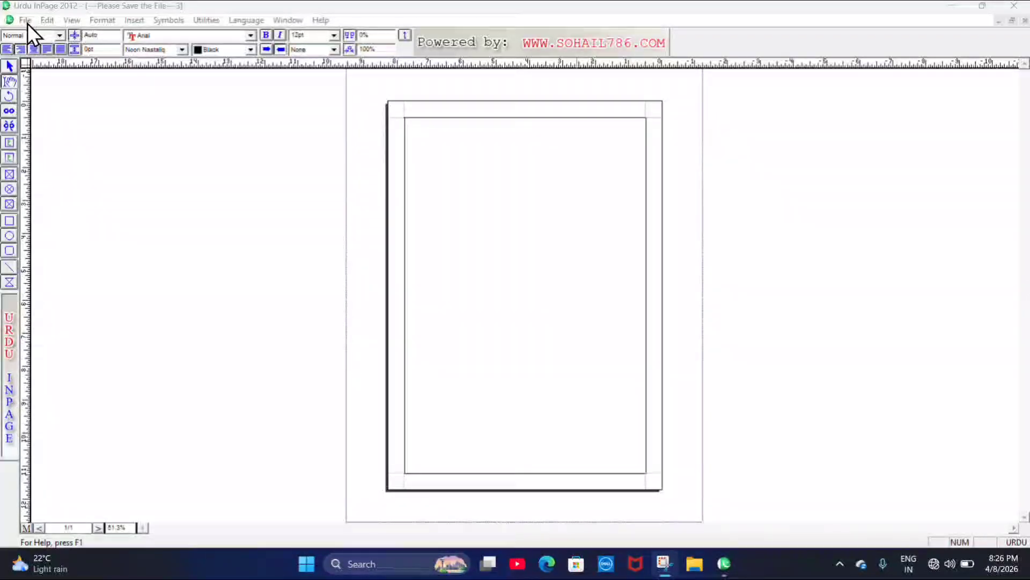
Open File > New to show the New Document dialog with A4 portrait, 0.5" margins, one column
left_click(28, 23)
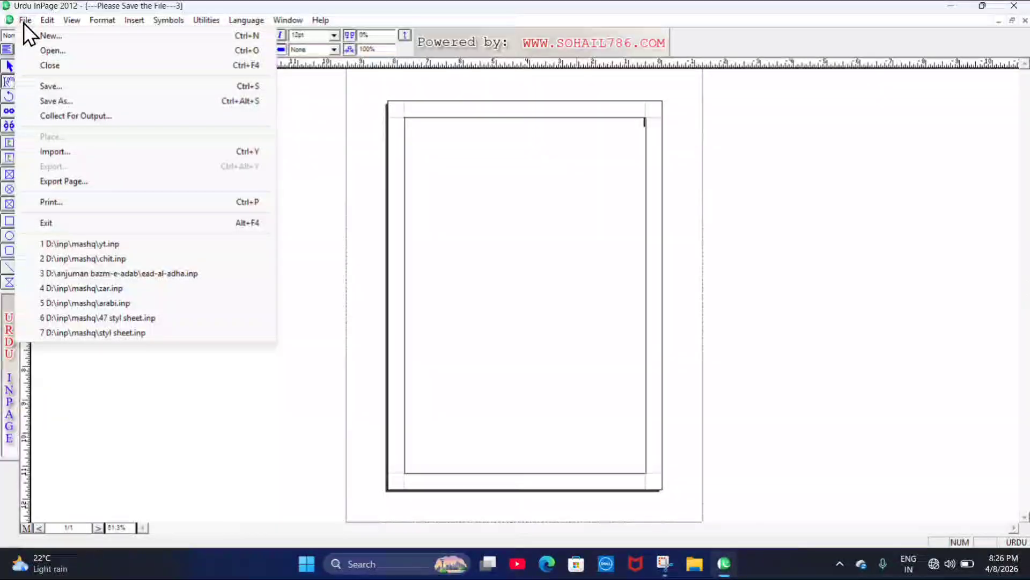
left_click(62, 41)
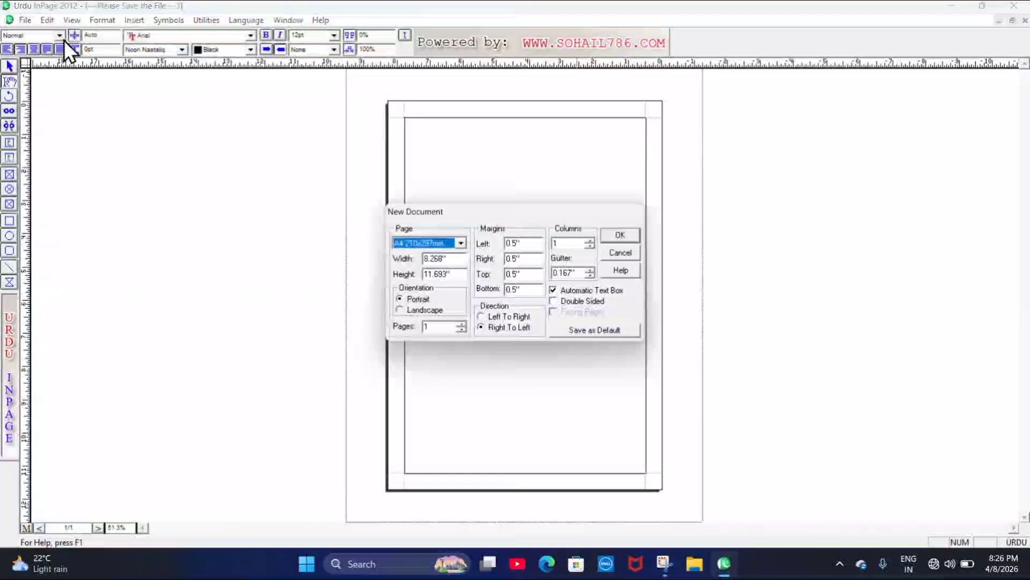
Browse the preset page sizes and keep A4
left_click(464, 247)
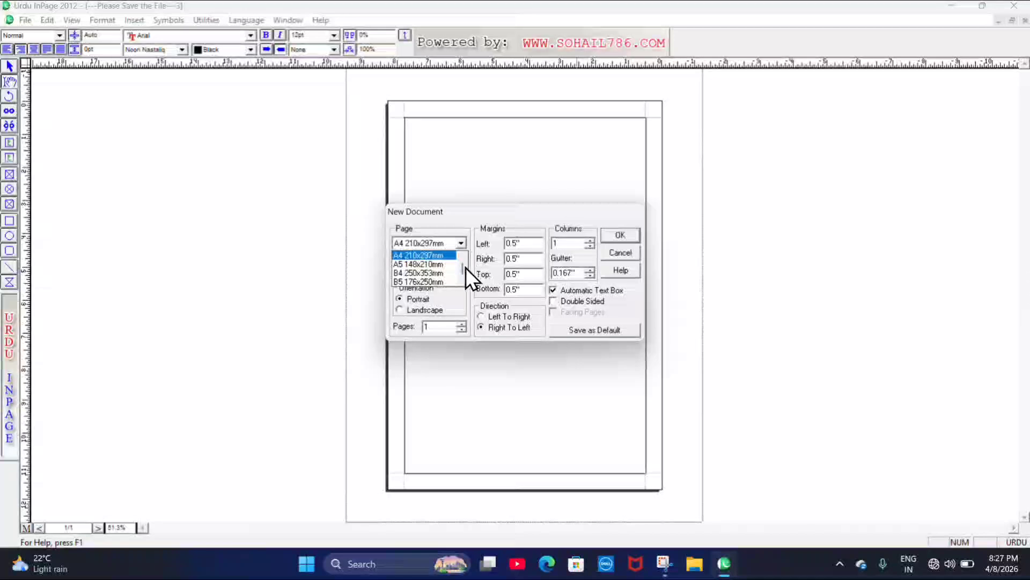
scroll(465, 268, "down", 2)
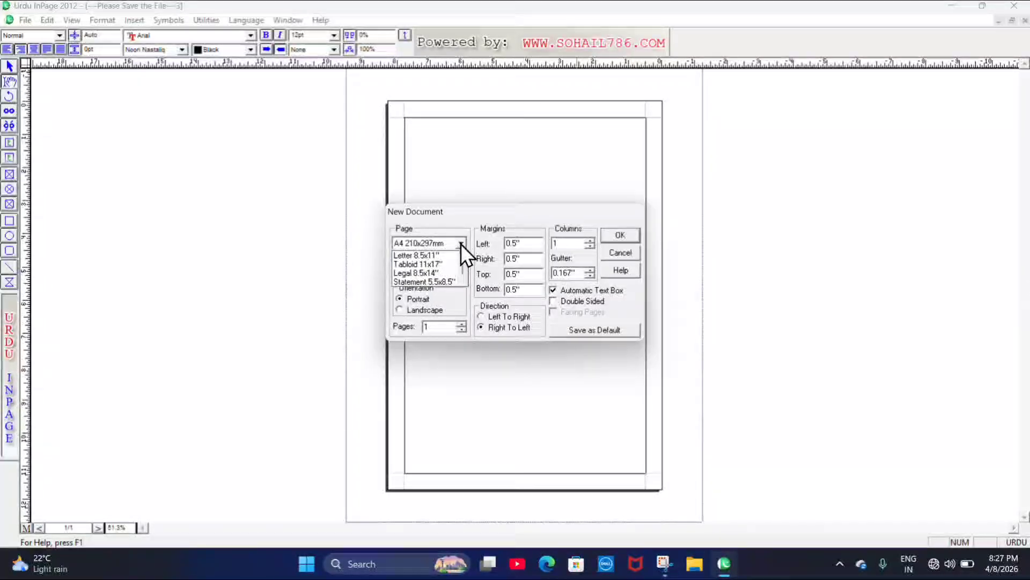
scroll(464, 265, "down", 2)
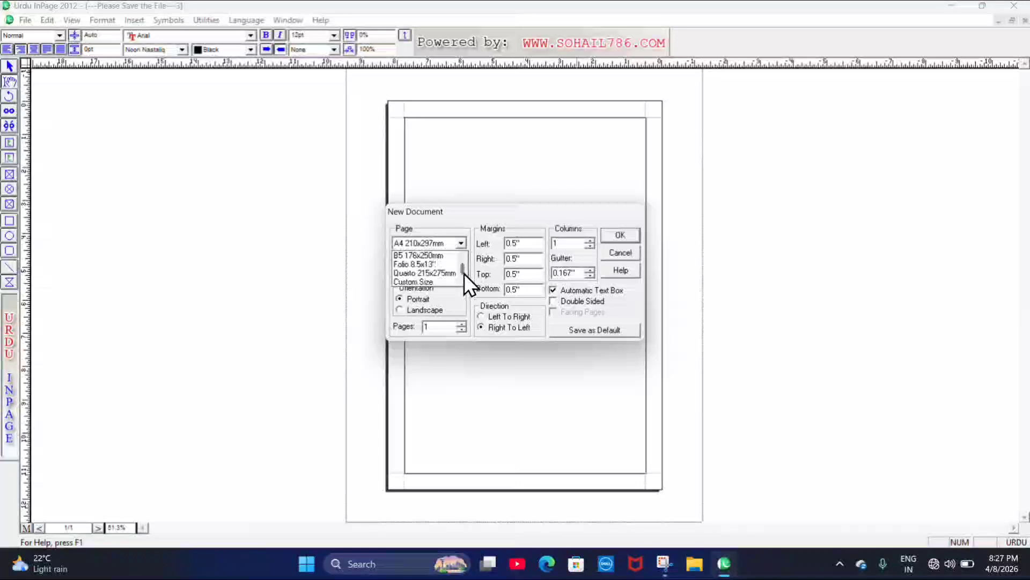
scroll(465, 244, "up", 5)
left_click(465, 244)
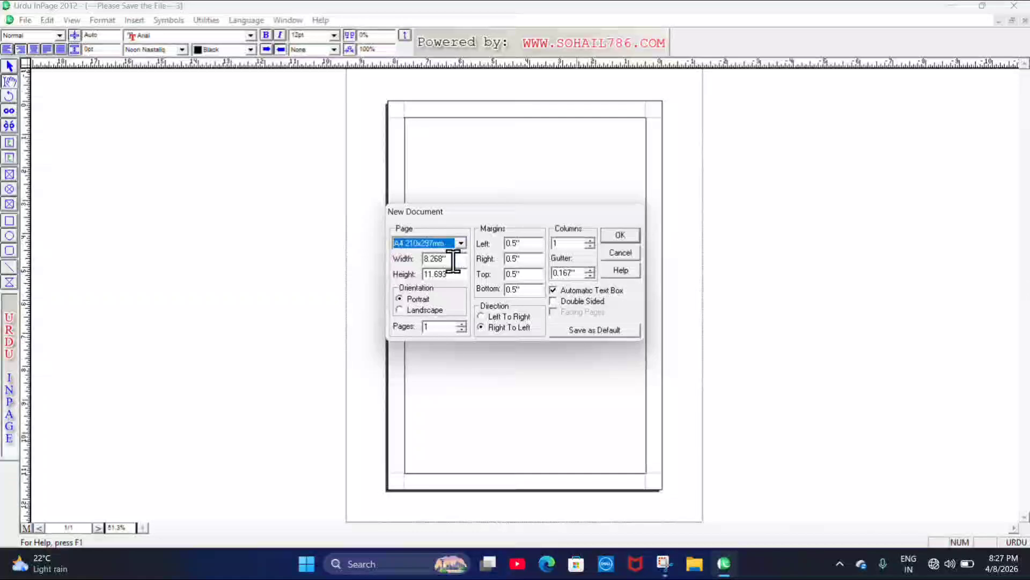
Enter a custom page width of 30 and height of 20
key("Tab")
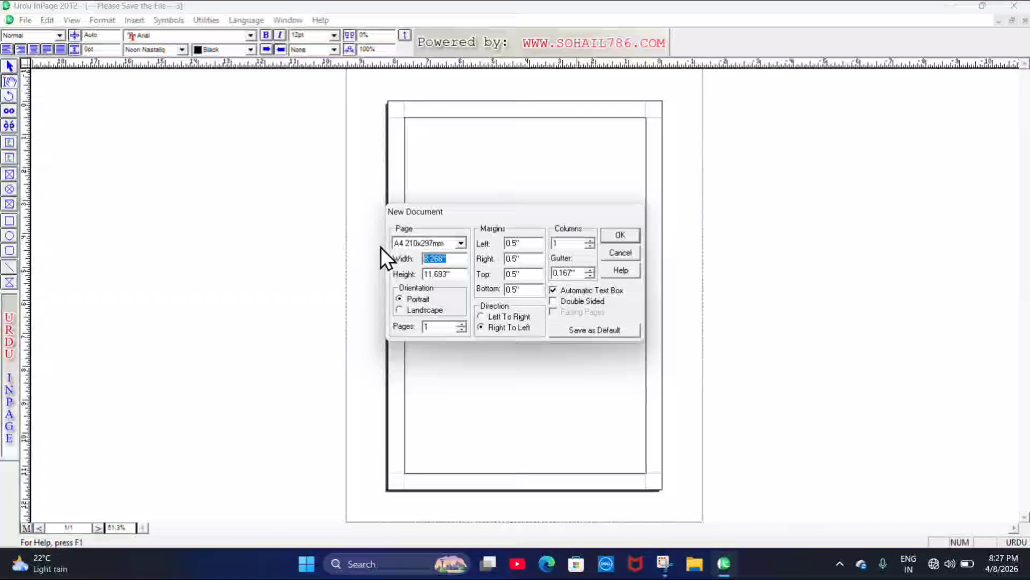
type("30")
left_click_drag(465, 280, 312, 280)
type("20")
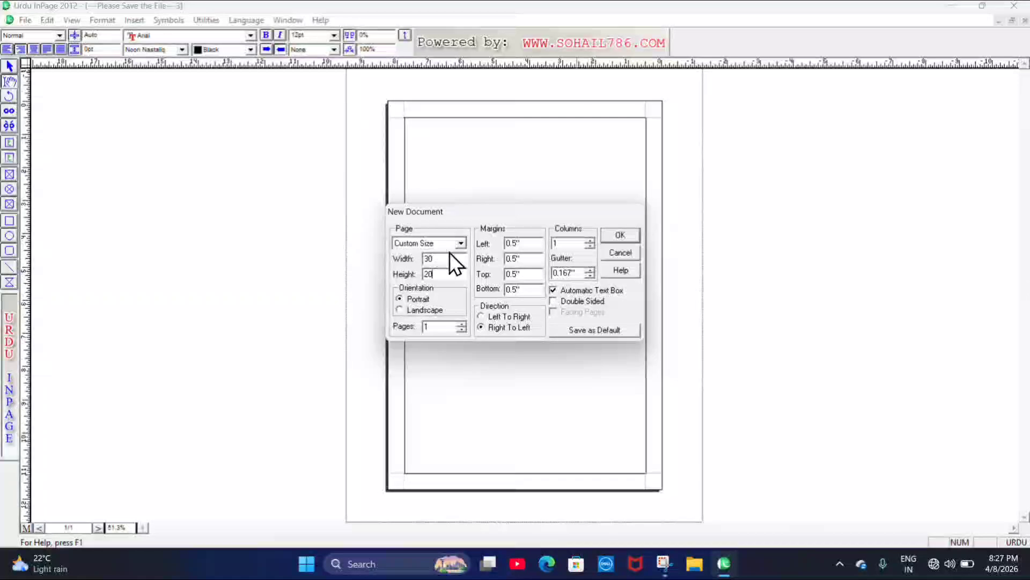
Look through the preset page size list again, now showing Custom Size
left_click(462, 241)
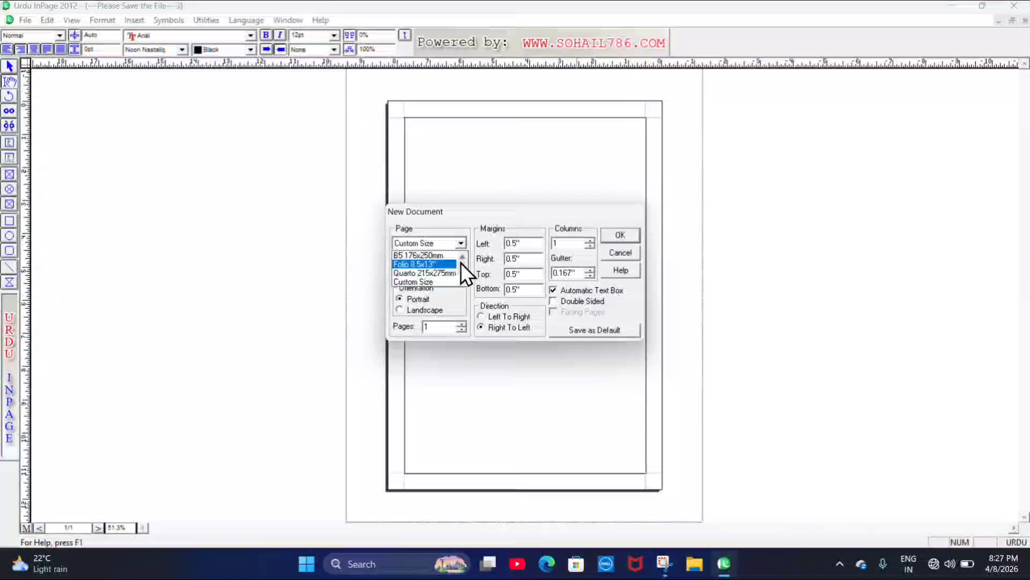
scroll(461, 268, "up", 3)
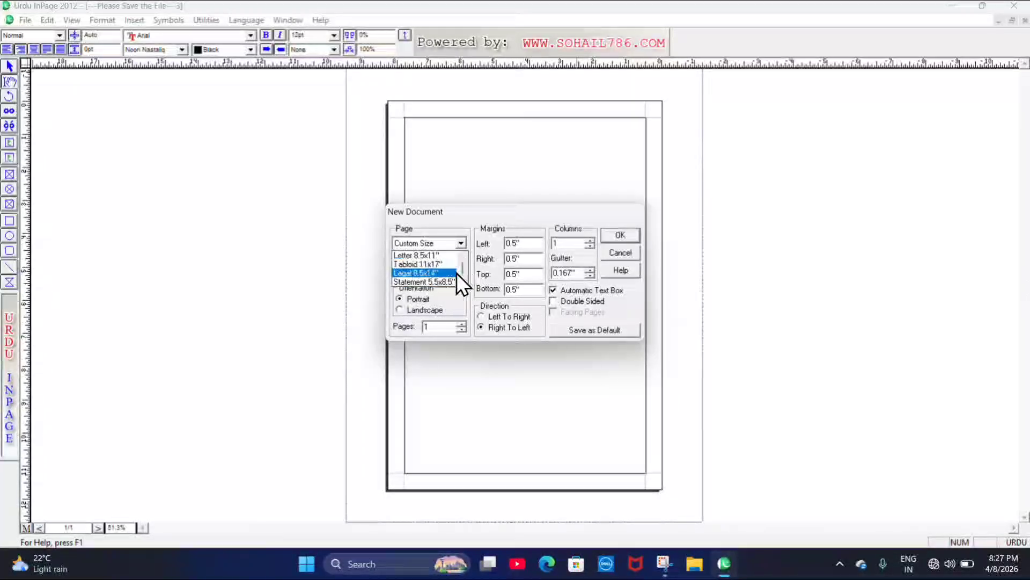
scroll(462, 267, "down", 3)
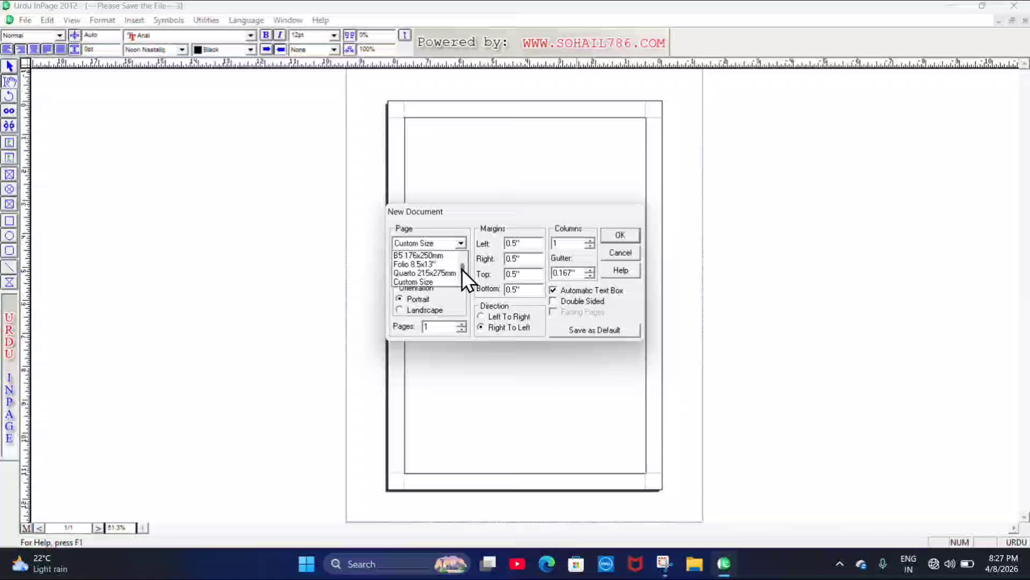
scroll(462, 267, "up", 3)
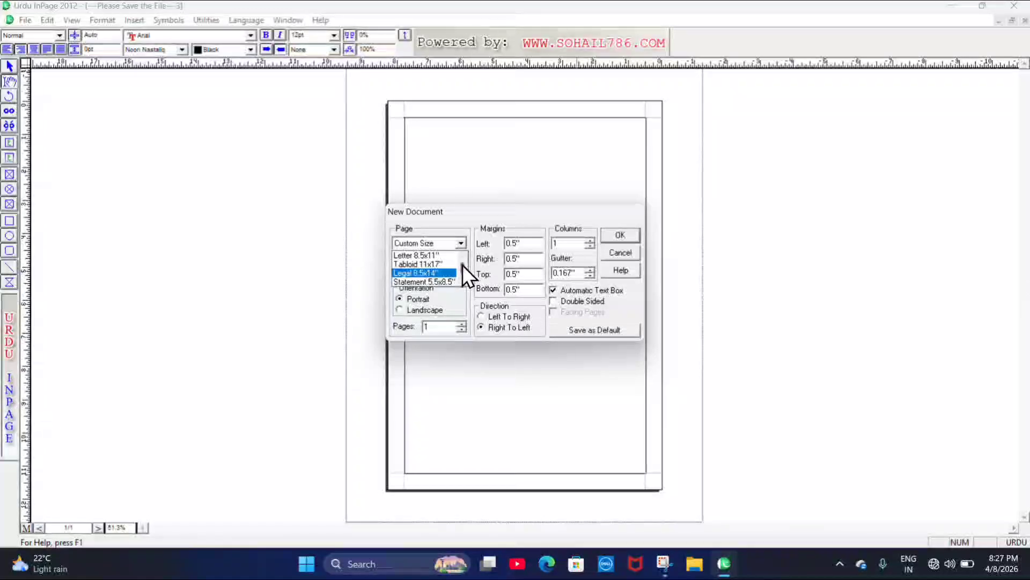
scroll(462, 277, "down", 2)
scroll(462, 278, "down", 2)
Create a new A4 210x297mm document in landscape orientation
left_click(450, 285)
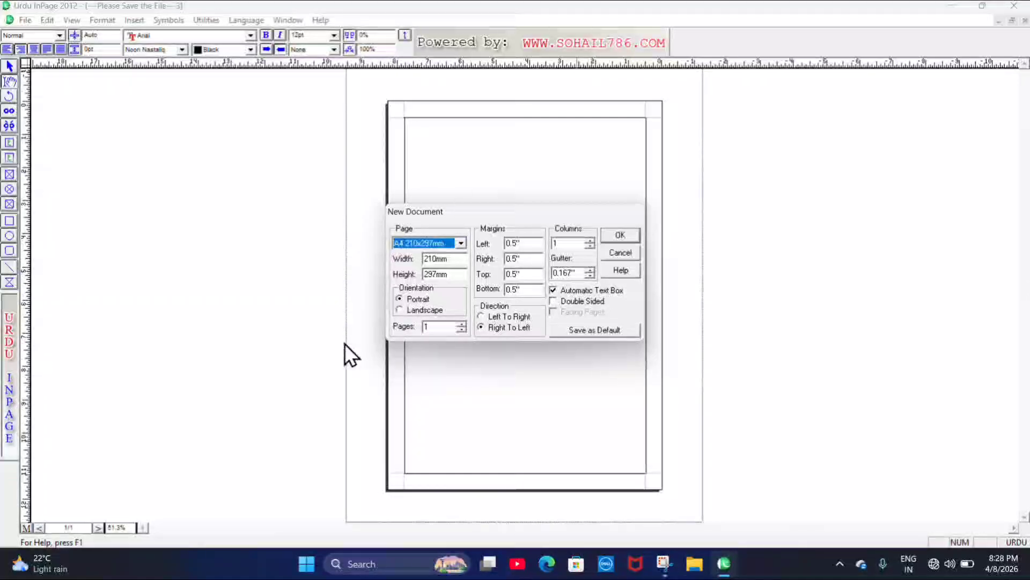
left_click(399, 313)
left_click(620, 234)
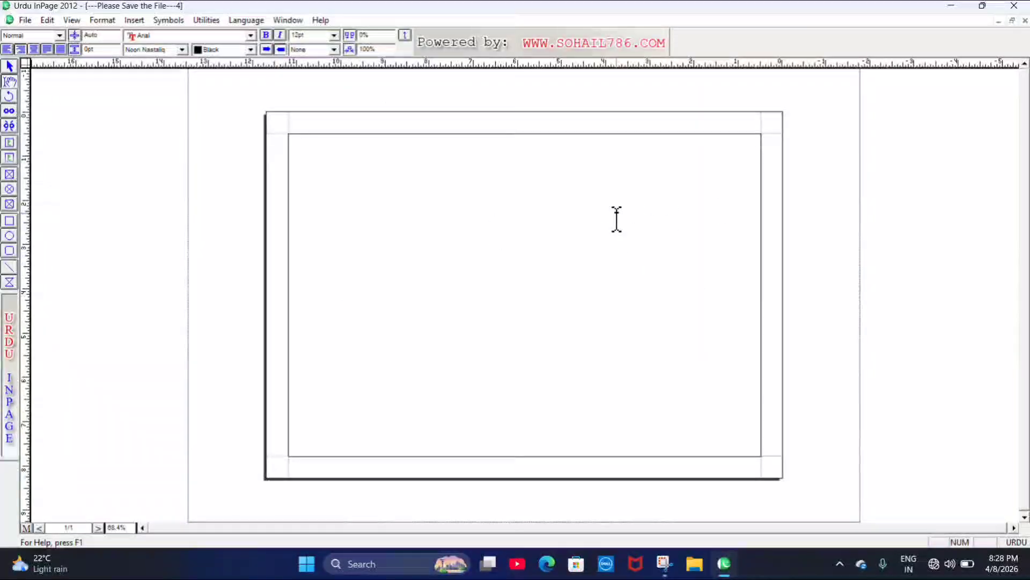
left_click(33, 21)
Start another new document and set the page count to 1
left_click(40, 35)
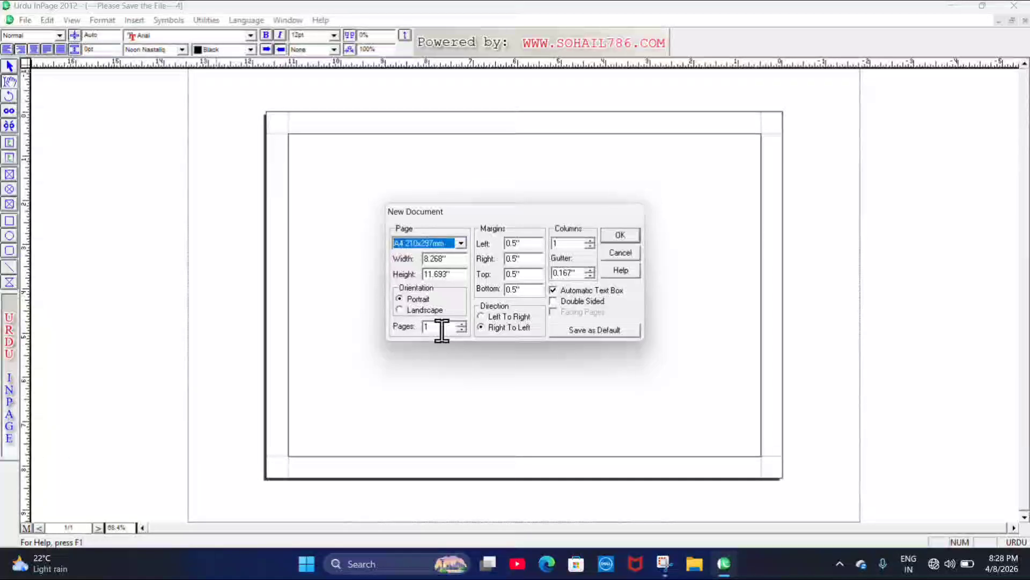
double_click(442, 330)
type("5")
key("BackSpace")
type("1")
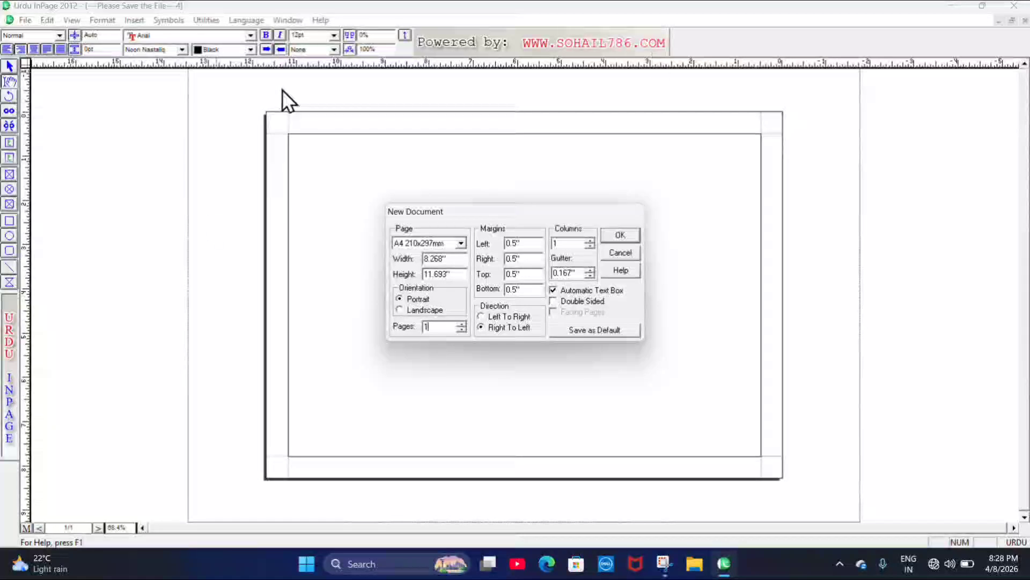
Set the left, right, top and bottom margins to 1 and create the document
left_click(529, 243)
left_click_drag(529, 243, 501, 243)
type("1")
key("Tab")
type("1")
key("Tab")
type("1")
key("Tab")
type("1")
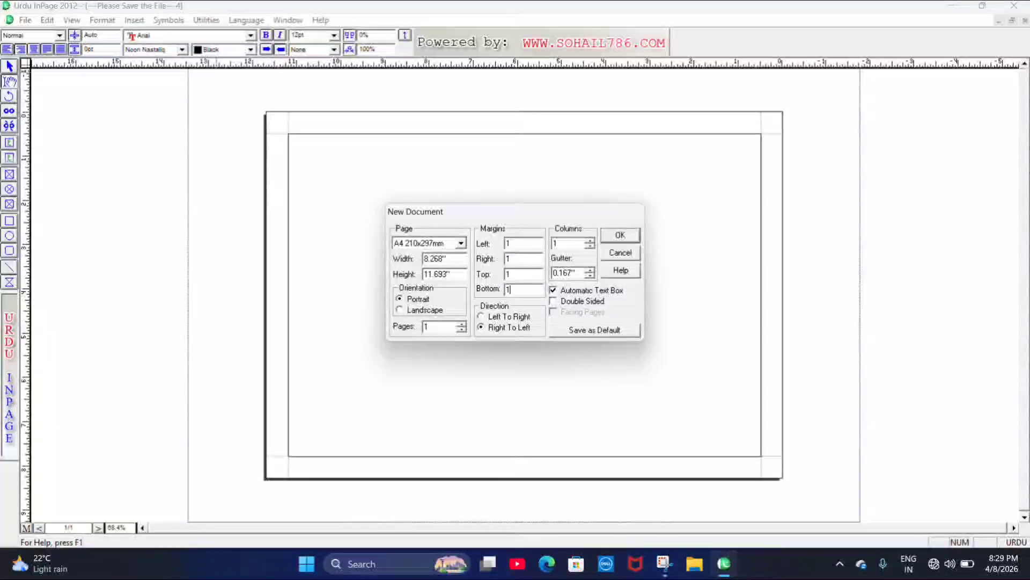
left_click(618, 236)
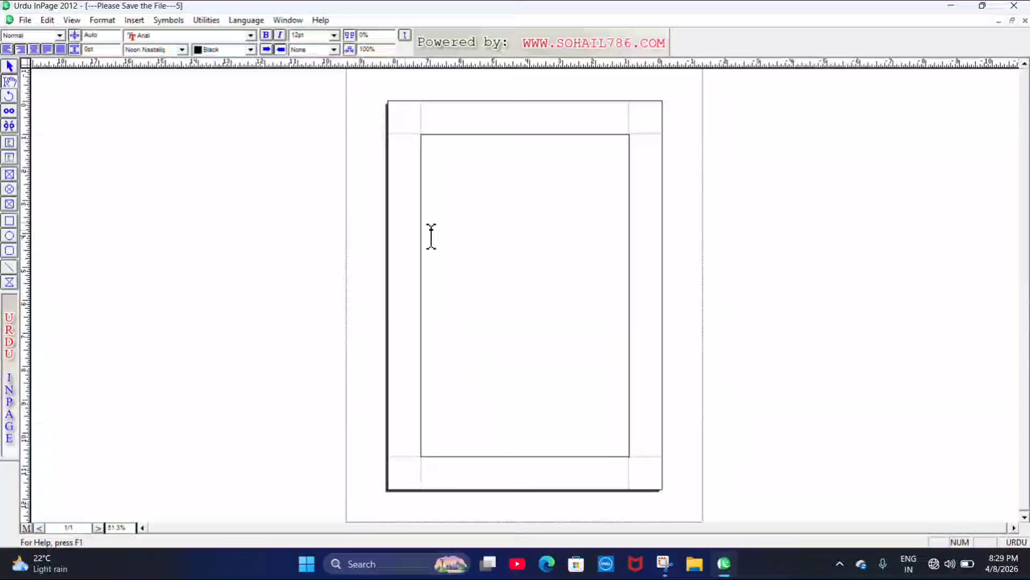
Create a new A4 portrait document with 2 columns
left_click(21, 18)
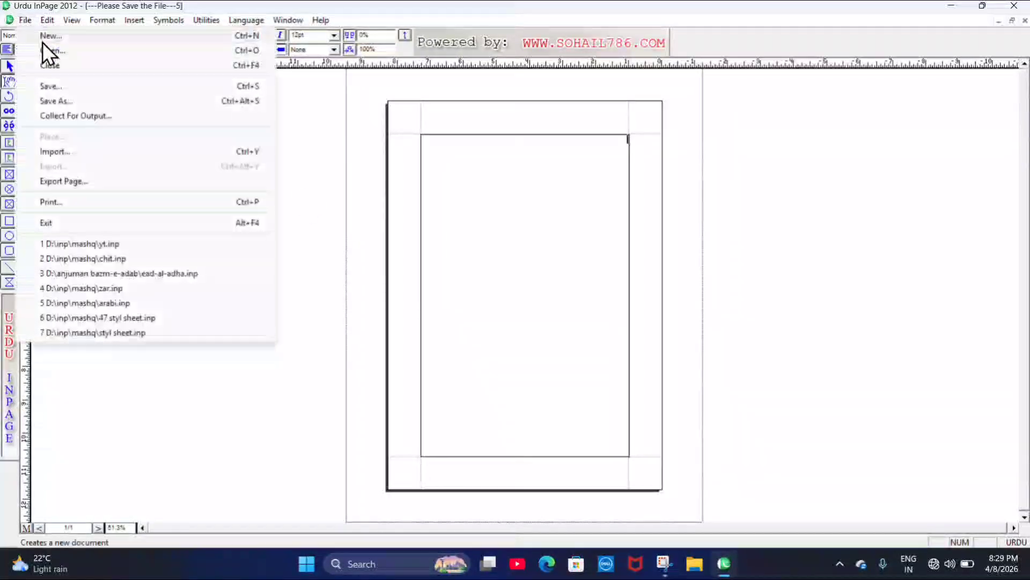
left_click(81, 42)
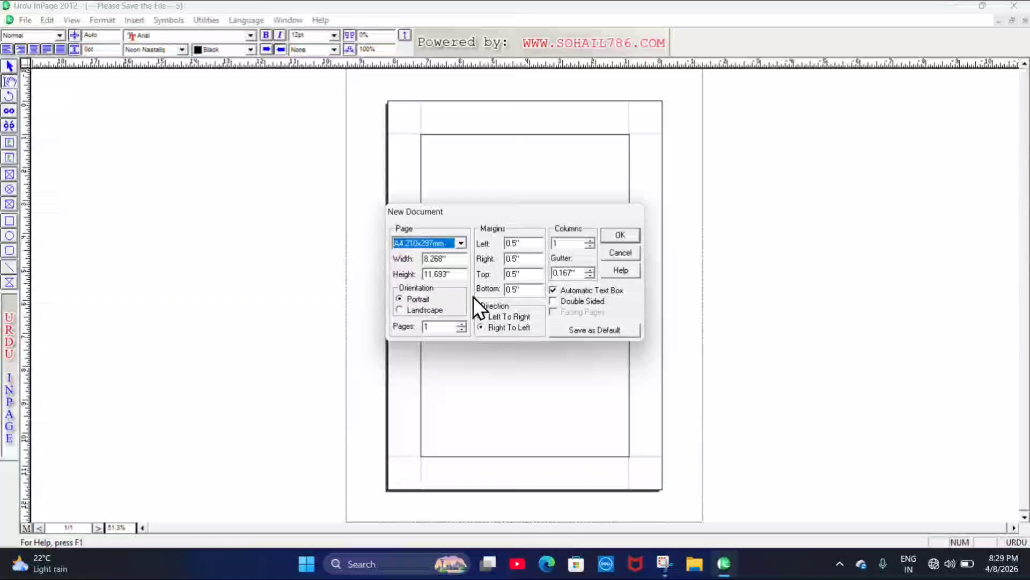
left_click(280, 50)
double_click(570, 245)
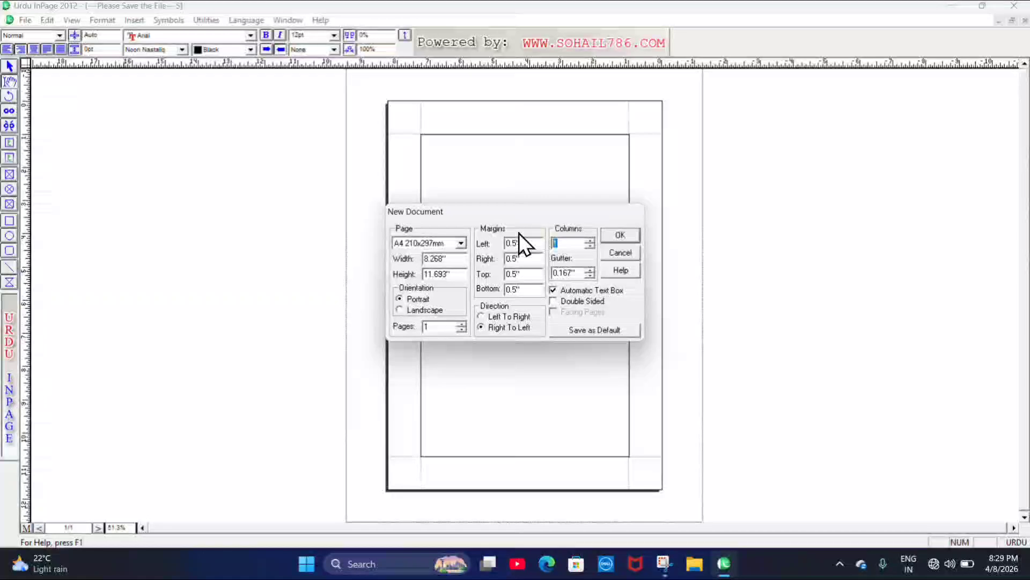
type("2")
left_click(637, 235)
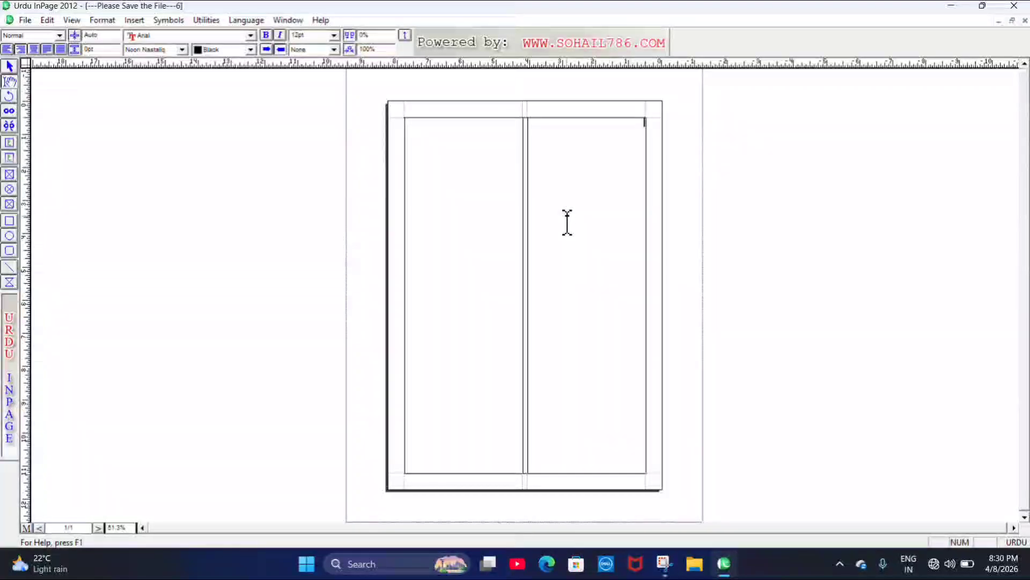
Add empty lines until the document runs to three pages, then return to page 1
key("Return")
key("Return")
key("Return")
key("Return")
key("Return")
key("Return")
key("Return")
key("Return")
key("Return")
key("Return")
key("Return")
key("Return")
key("Return")
key("Return")
key("Return")
key("Return")
key("Return")
key("Return")
key("Return")
key("Return")
key("Return")
key("Return")
key("Return")
key("Return")
key("Return")
key("Return")
key("Return")
key("Return")
key("Return")
key("Return")
key("Return")
key("Return")
key("Return")
key("Return")
key("Return")
key("Return")
key("Return")
key("Return")
key("Return")
key("Return")
key("Return")
key("Return")
key("Return")
key("ctrl")
key("ctrl")
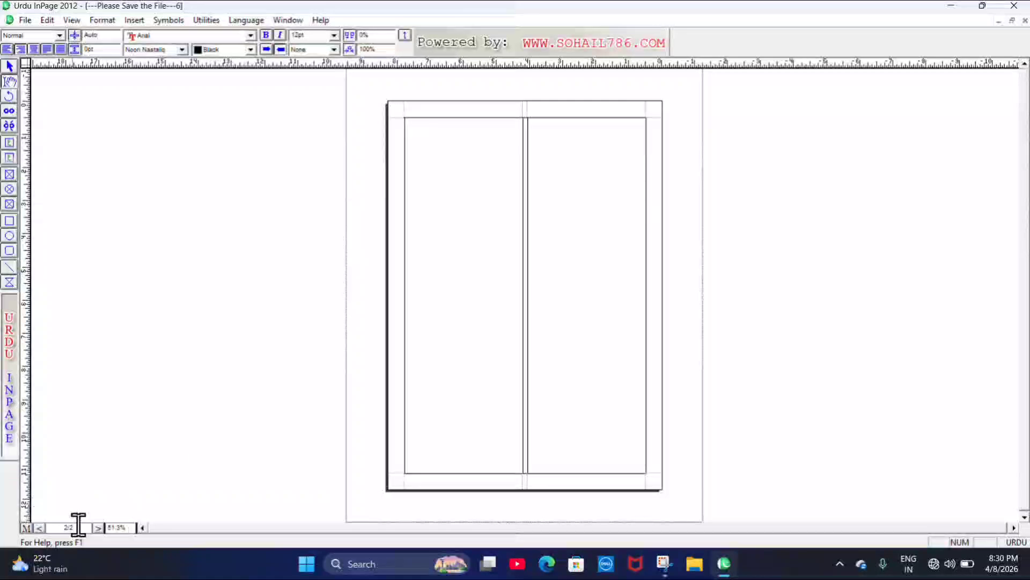
key("Return")
key("Return")
key("Return")
key("Return")
key("Return")
key("Return")
key("Return")
key("Return")
key("Return")
key("Return")
key("Return")
key("Return")
key("Return")
key("Return")
key("Return")
key("Return")
key("Return")
key("Return")
key("Return")
key("Return")
key("Return")
key("Return")
key("Return")
key("Return")
key("Return")
key("Return")
key("Return")
key("Return")
key("ctrl+Home")
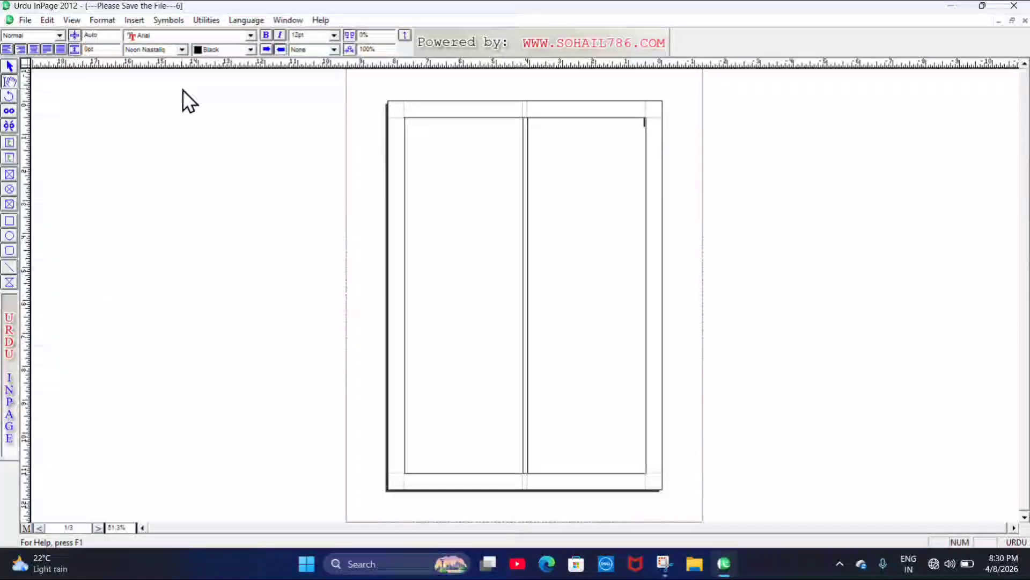
Create a new document with 2 columns and a gutter of 1
left_click(26, 22)
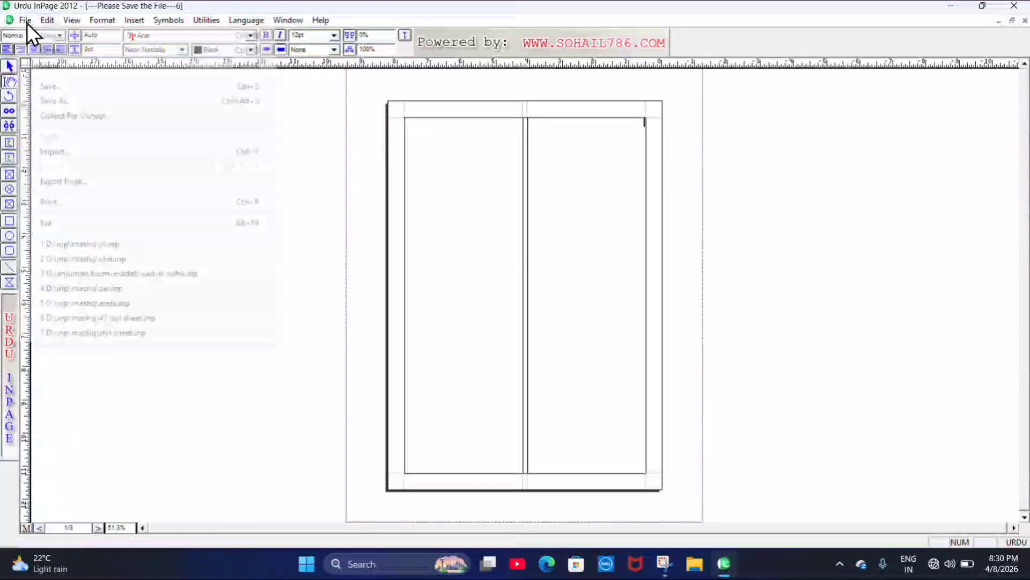
left_click(59, 40)
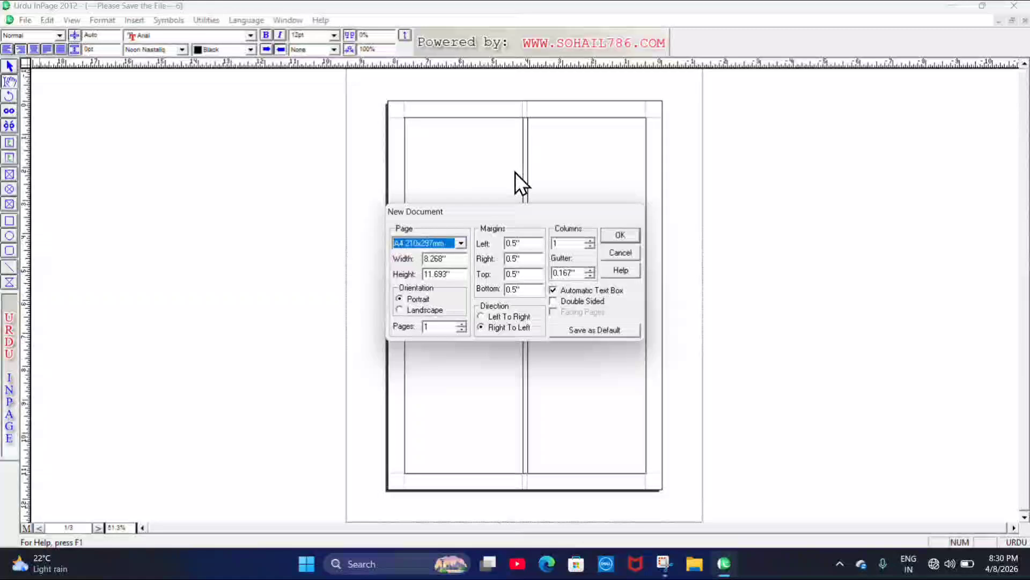
left_click_drag(584, 241, 545, 233)
type("2")
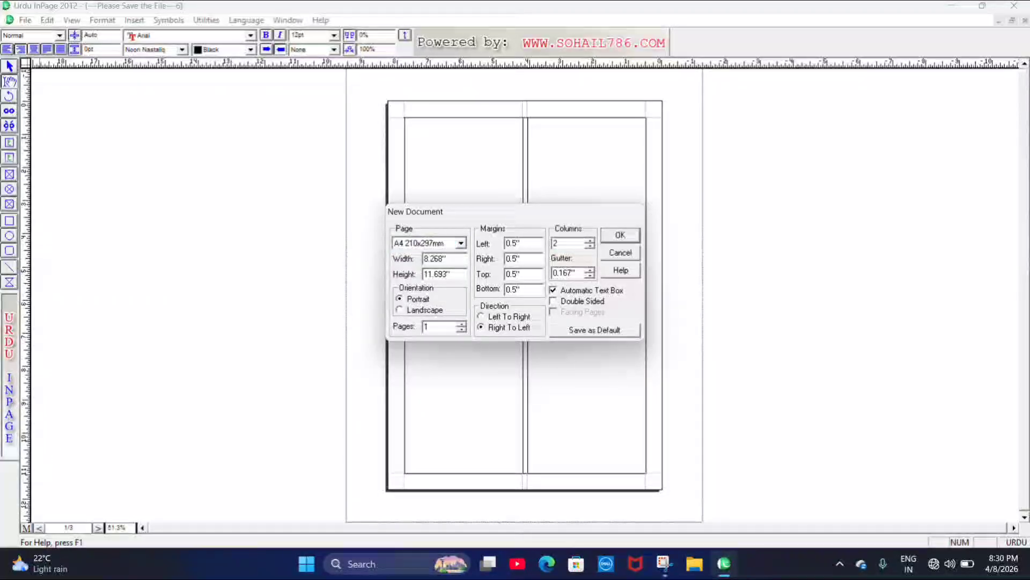
left_click_drag(581, 274, 561, 271)
type("1")
left_click(630, 235)
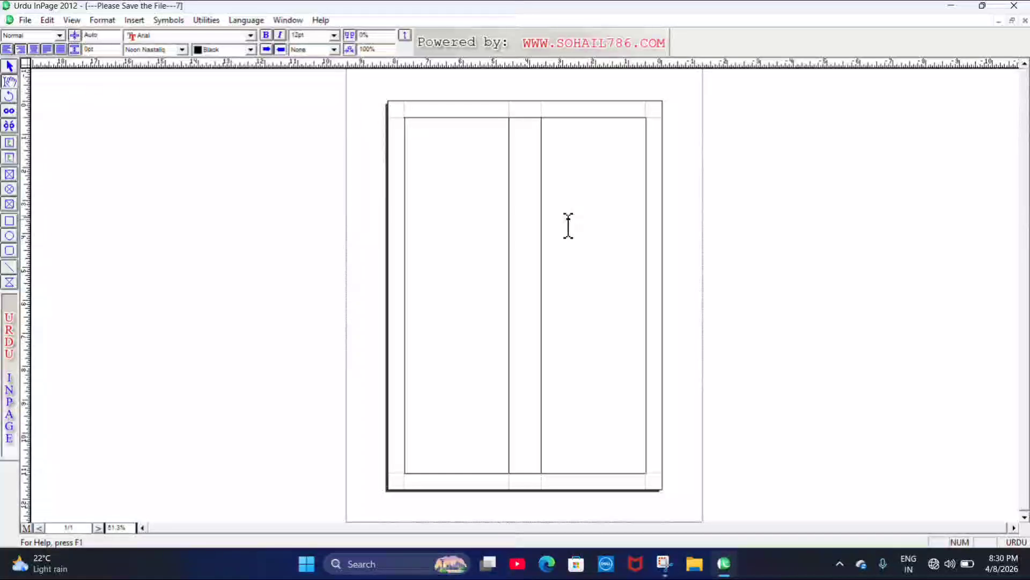
Create a new document with Automatic Text Box unchecked
left_click(20, 22)
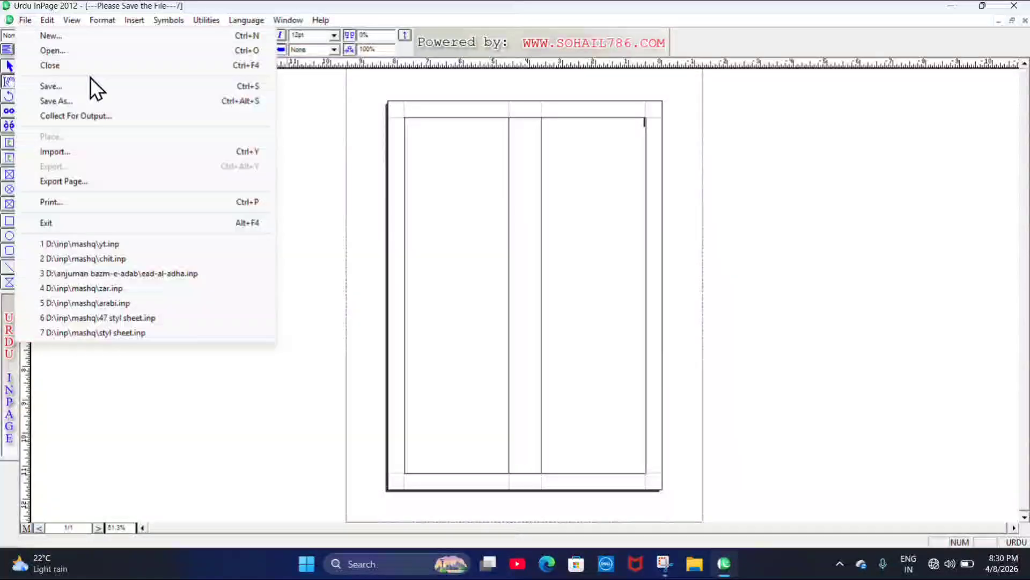
left_click(188, 38)
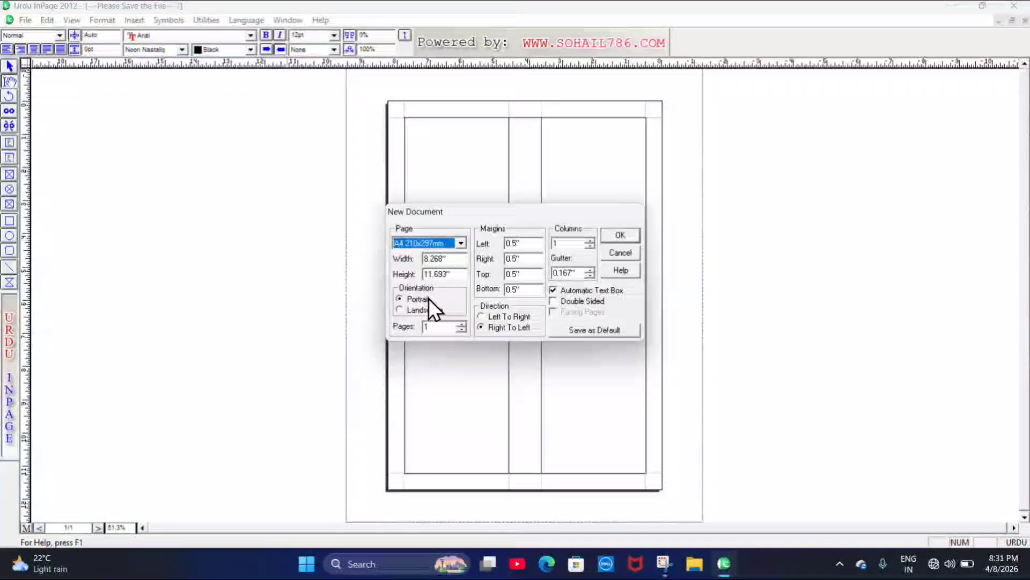
left_click(558, 292)
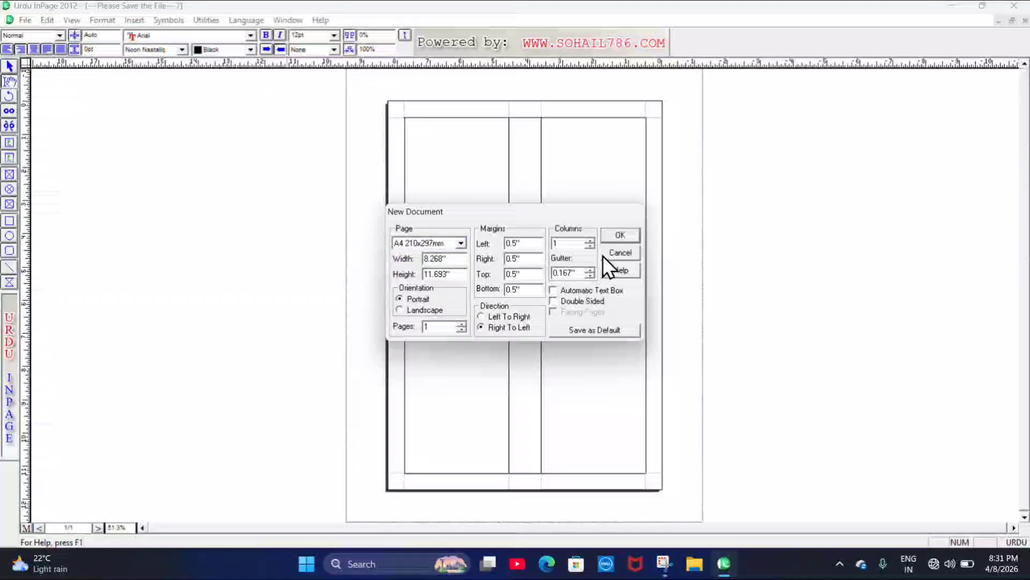
left_click(621, 235)
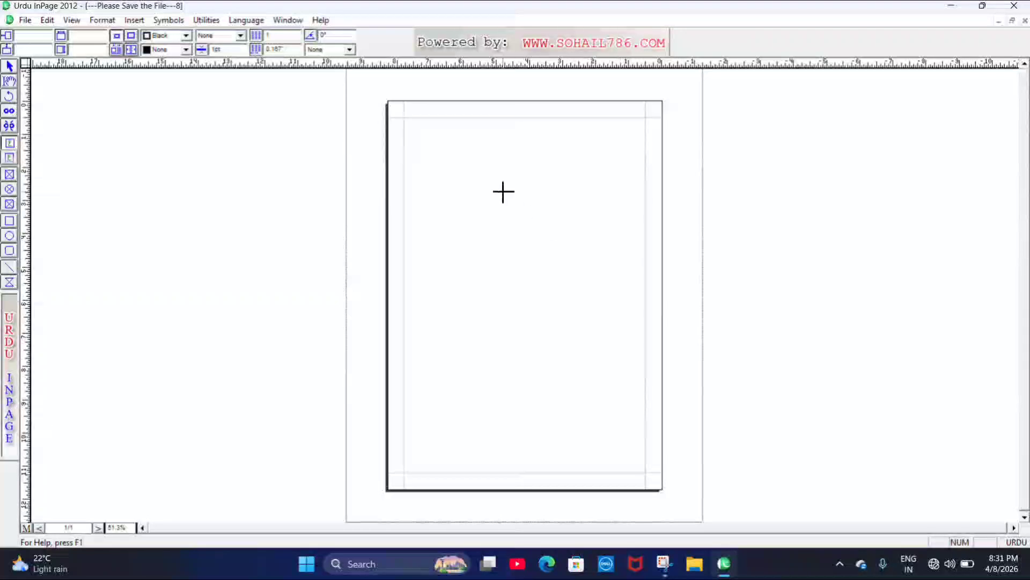
Create another new one-column document with Automatic Text Box left checked
left_click(471, 180, "ctrl")
left_click(472, 181, "ctrl+alt")
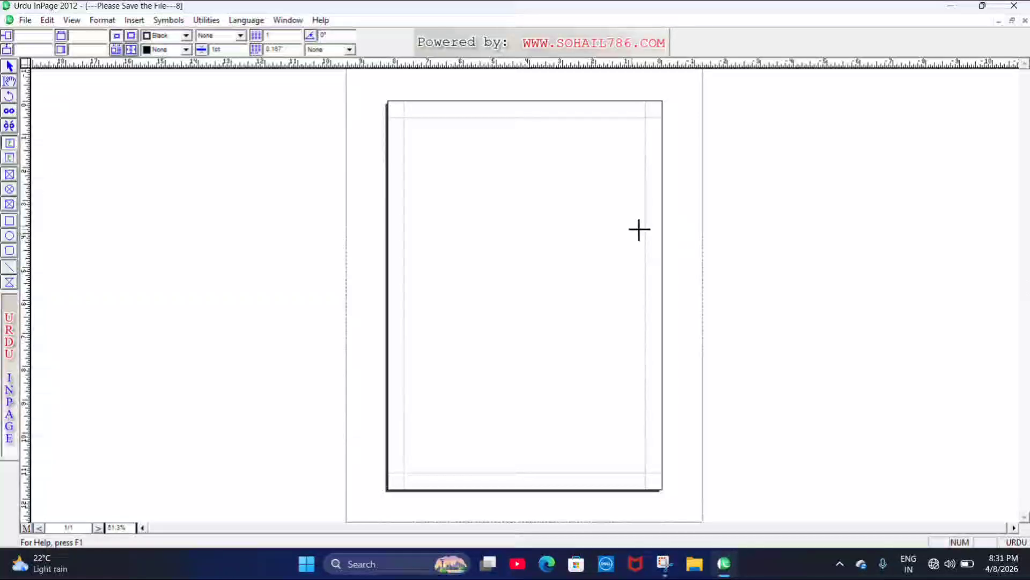
left_click(26, 17)
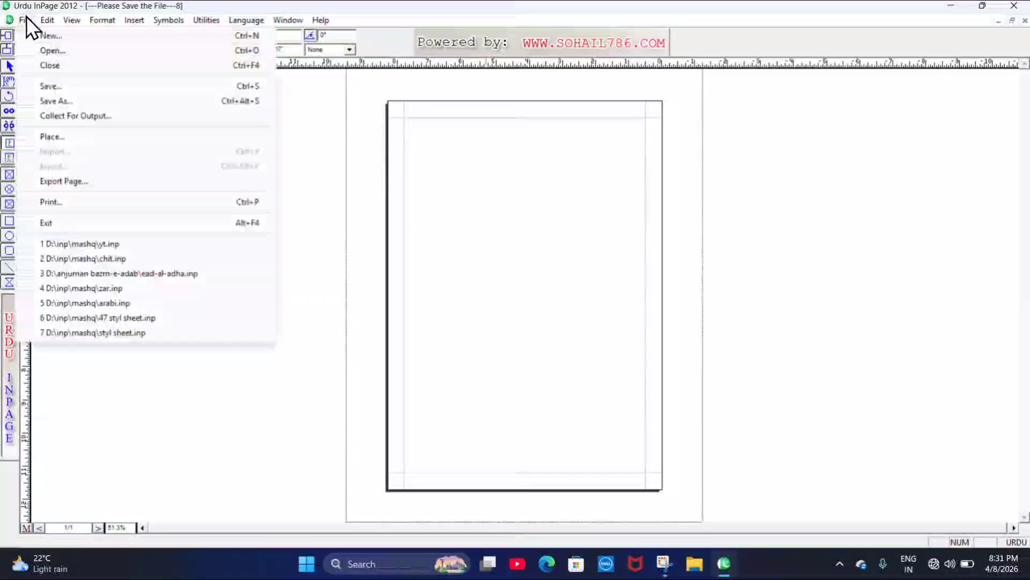
left_click(73, 36)
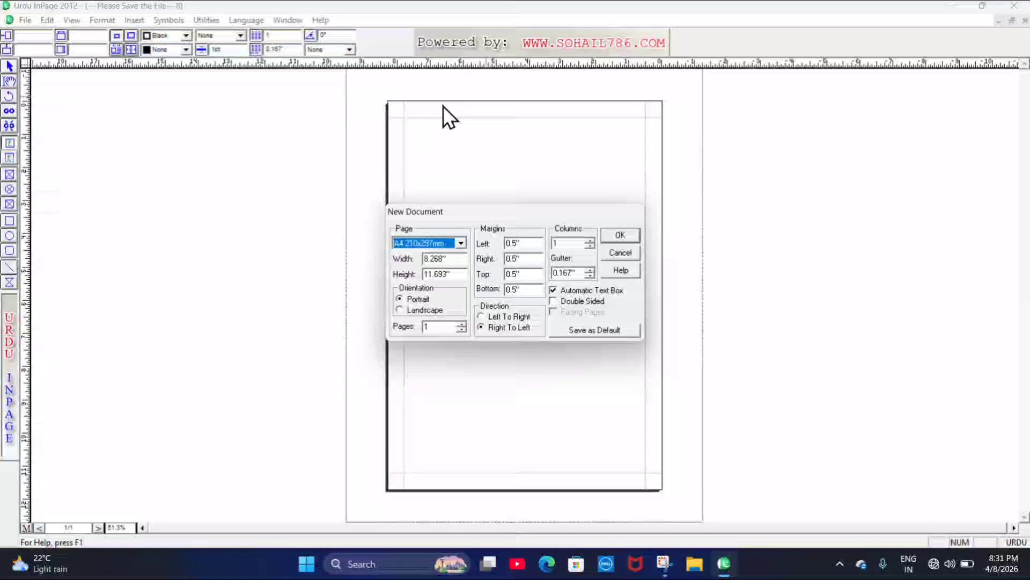
left_click(621, 236)
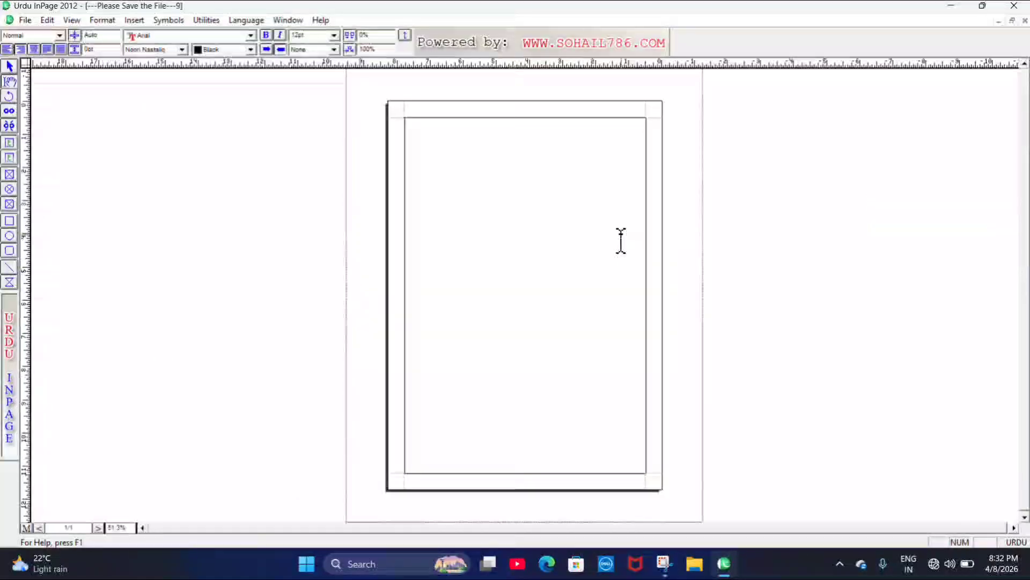